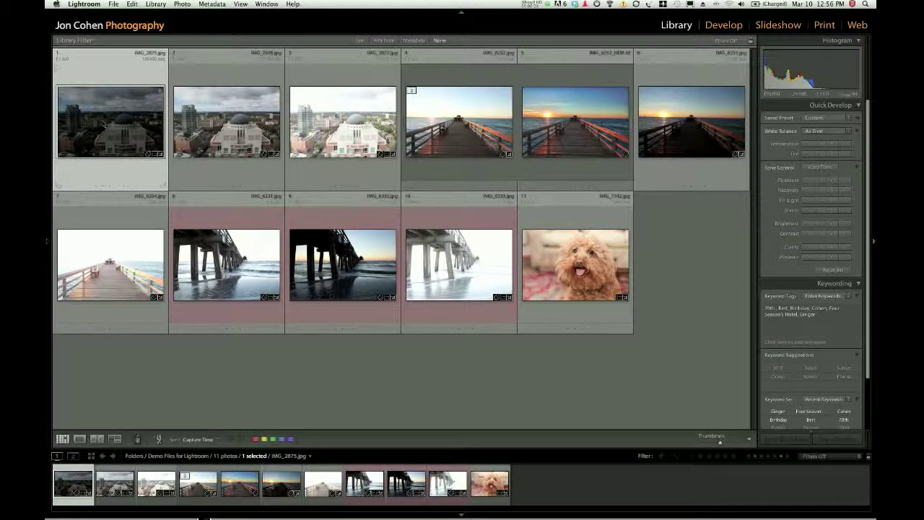
Open IMG_2875 in Loupe view, flip through the three brackets, then select all three.
double_click(105, 124)
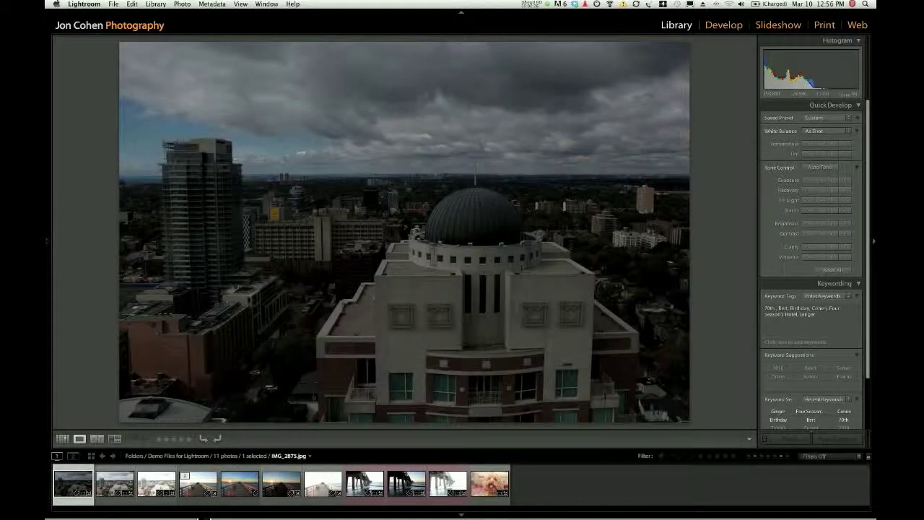
key("Right")
key("Right")
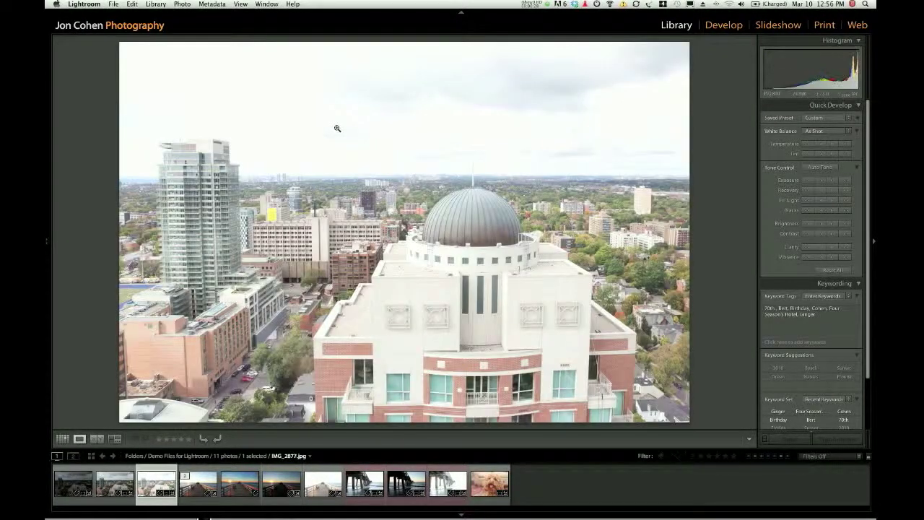
key("Left")
key("Left")
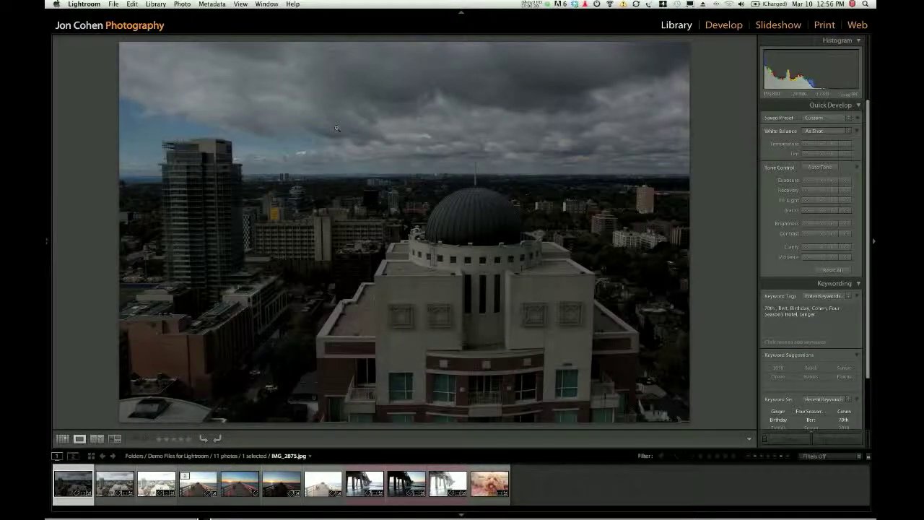
key("Right")
key("Right")
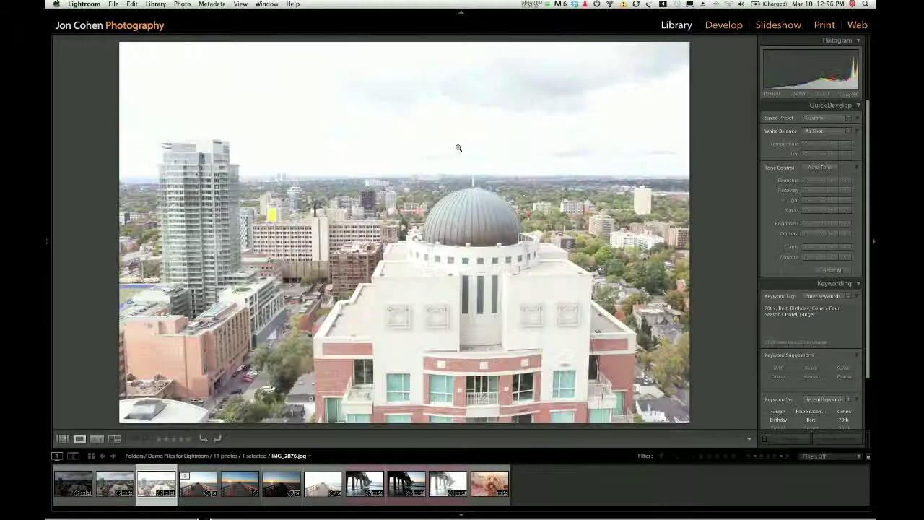
key("Left")
key("Left")
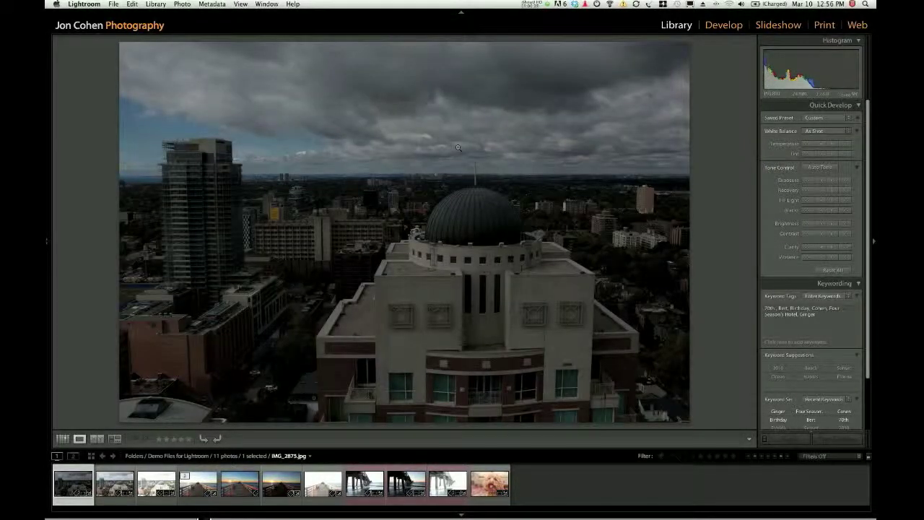
key("Right")
key("Left")
key("Right")
key("Right")
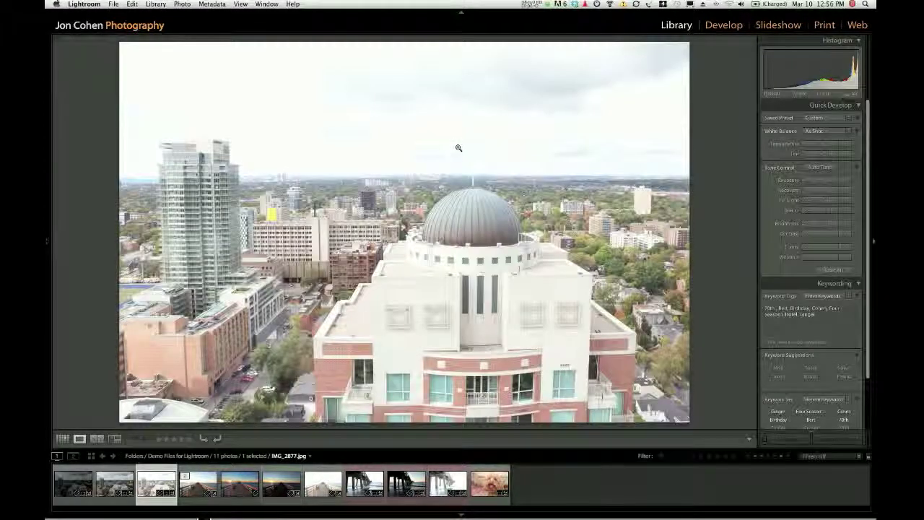
key("Left")
key("Left")
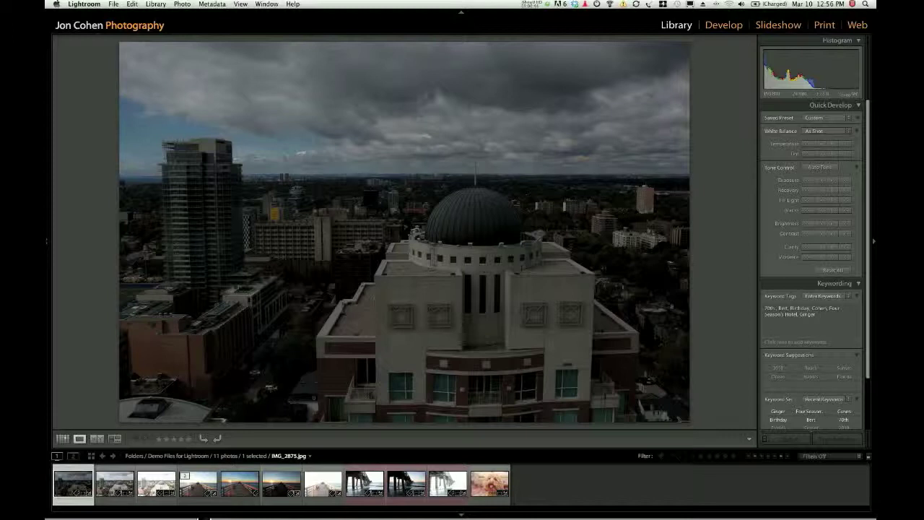
key("shift+Right")
key("shift+Right")
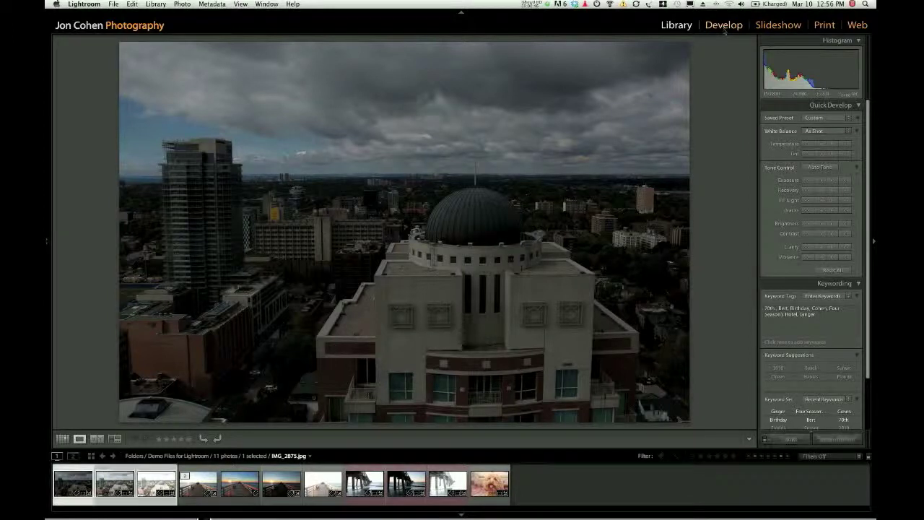
Switch to Develop, then return to the Library grid keeping the three skyline brackets selected.
left_click(724, 26)
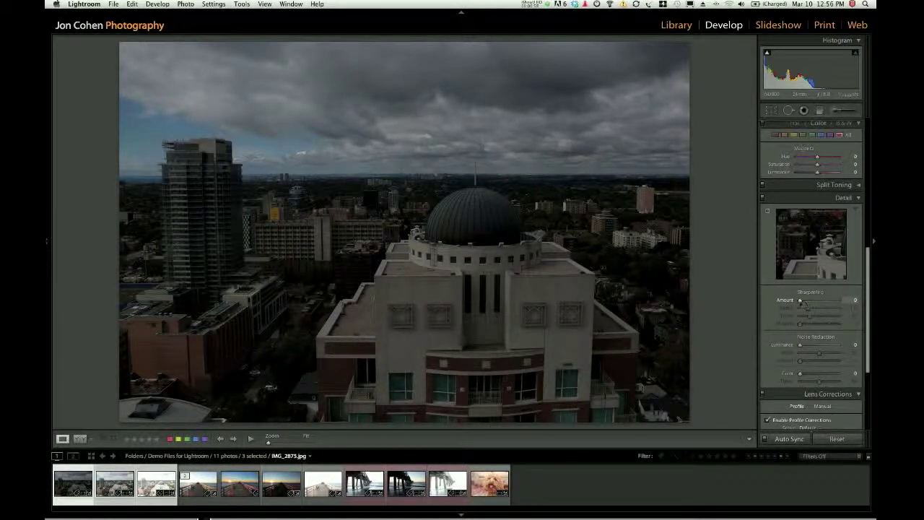
key("g")
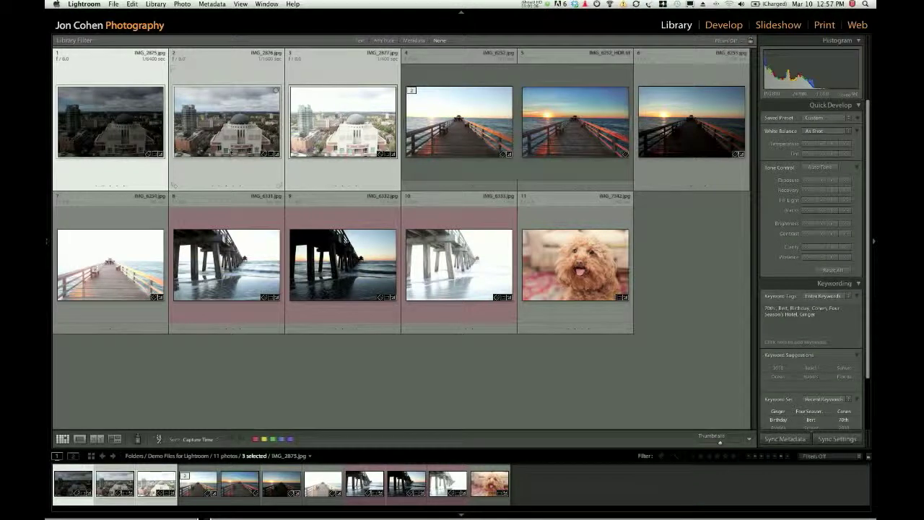
Export the three selected skyline brackets to HDR Efex Pro from the context menu.
right_click(322, 73)
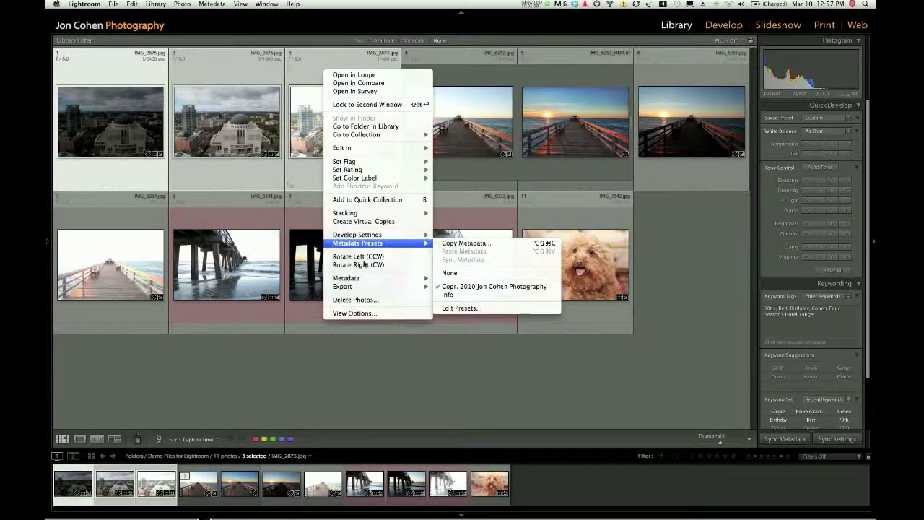
mouse_move(375, 287)
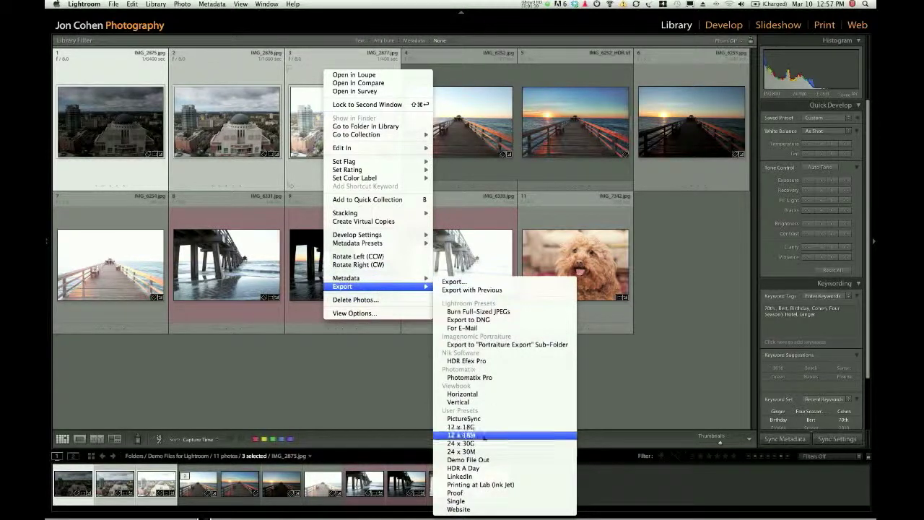
left_click(466, 360)
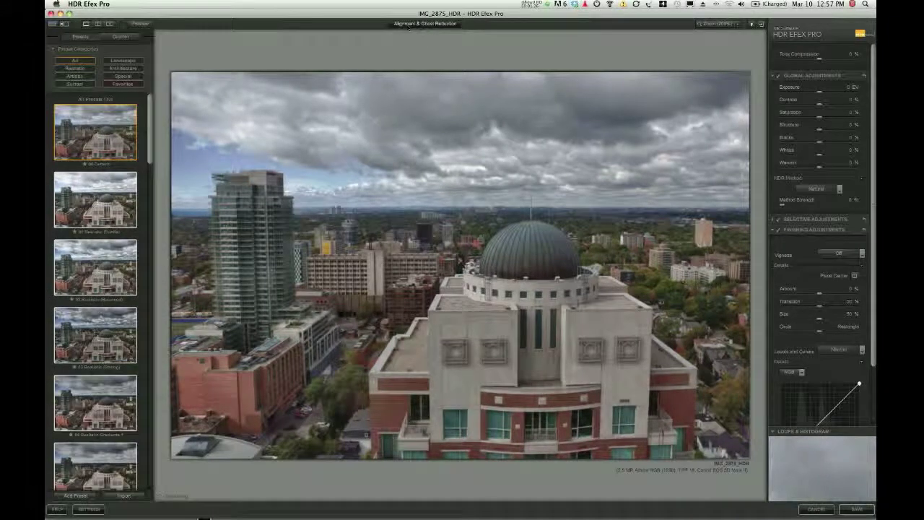
left_click(408, 26)
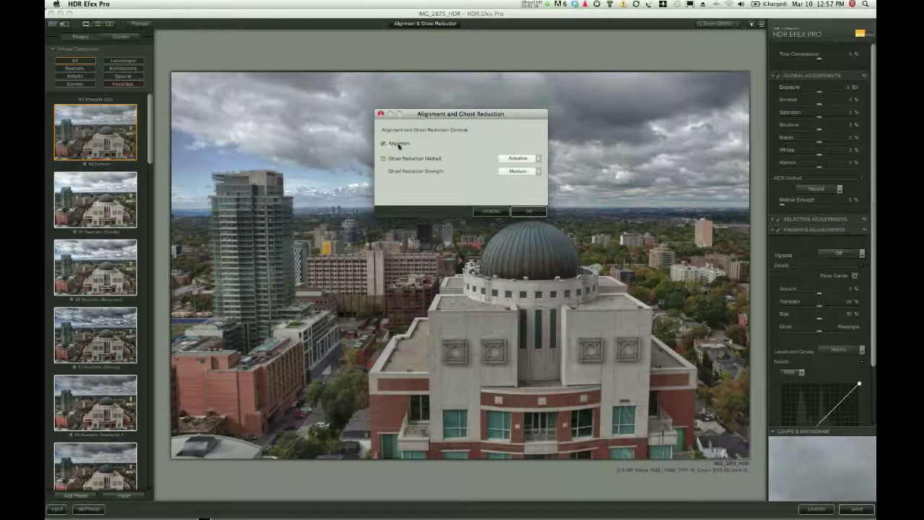
left_click(491, 211)
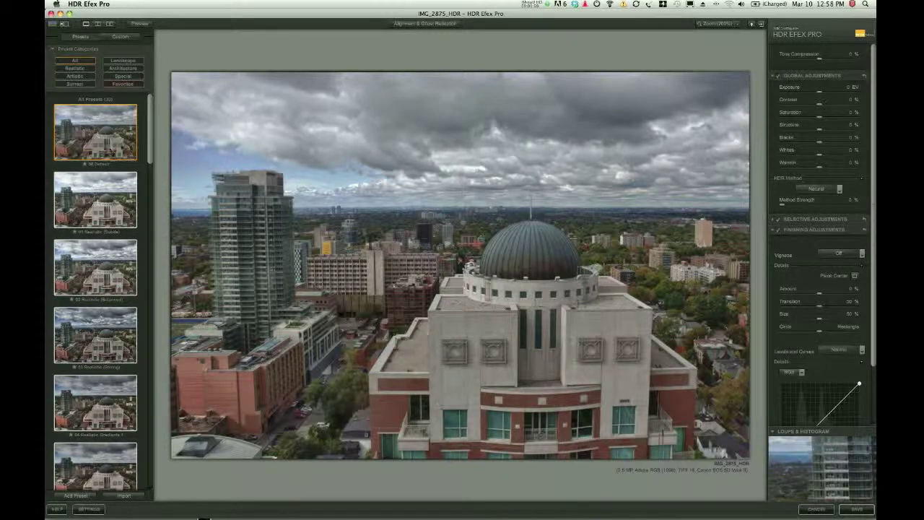
Try the End of the Road, another artistic and the Artistic_Exteriors_01 custom presets.
left_click_drag(150, 116, 171, 291)
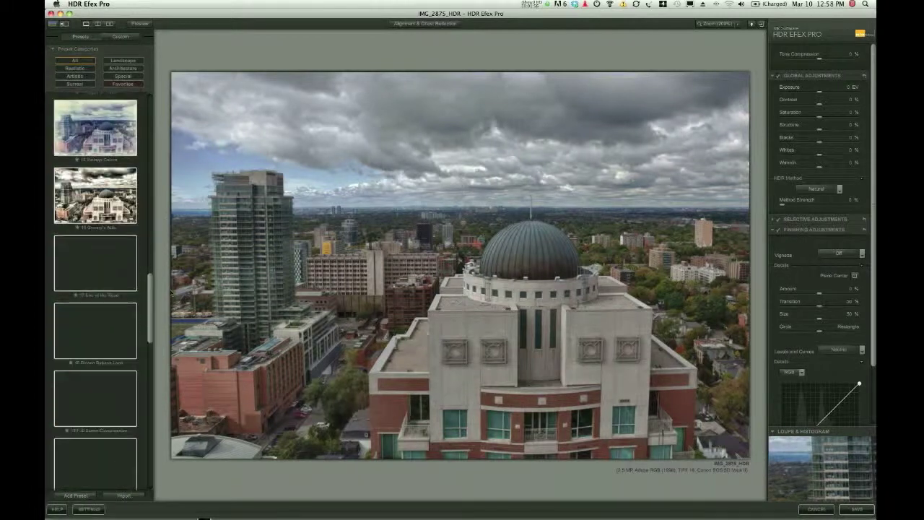
left_click(128, 298)
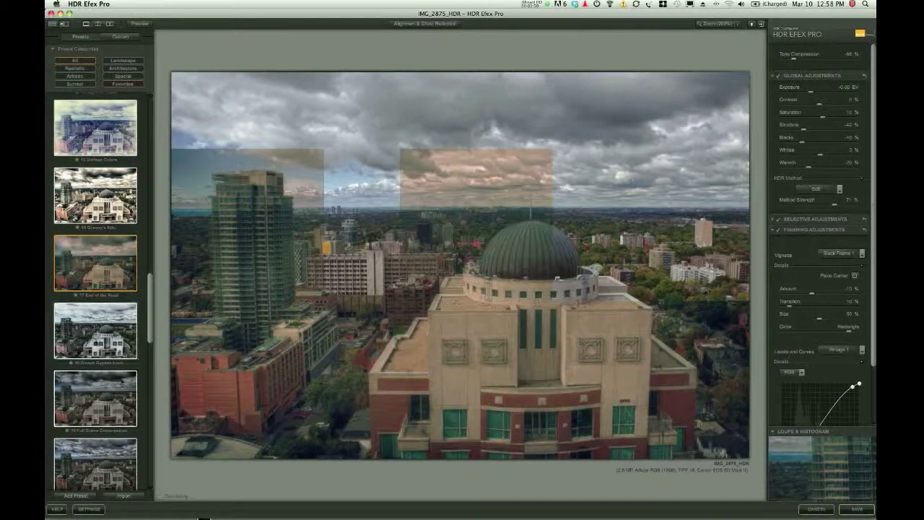
left_click(108, 336)
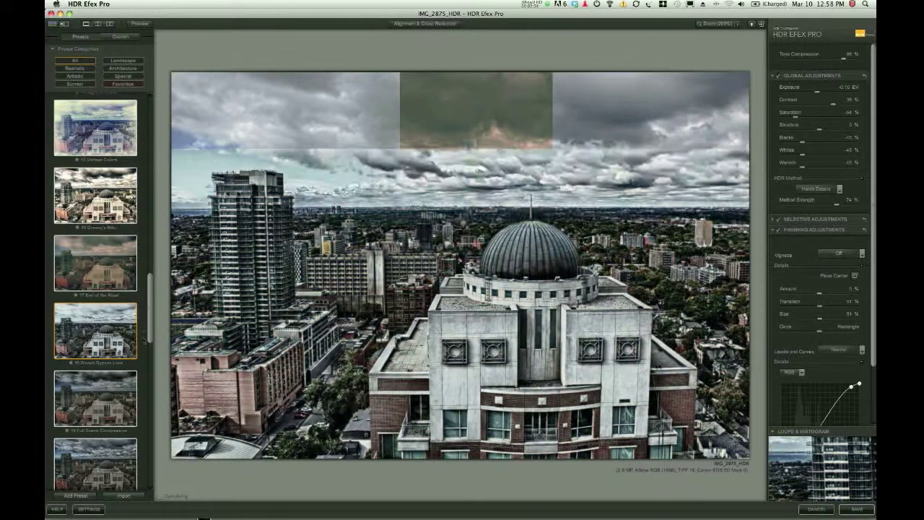
left_click_drag(144, 341, 123, 171)
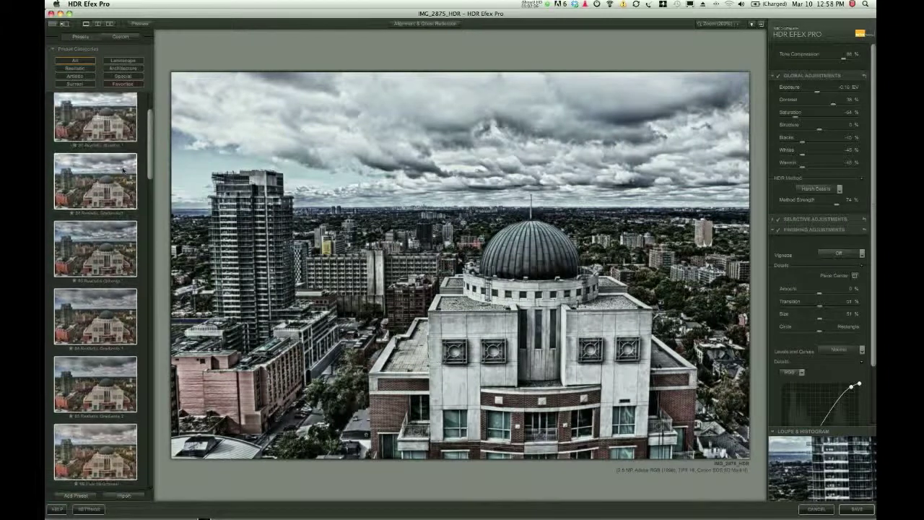
left_click(119, 36)
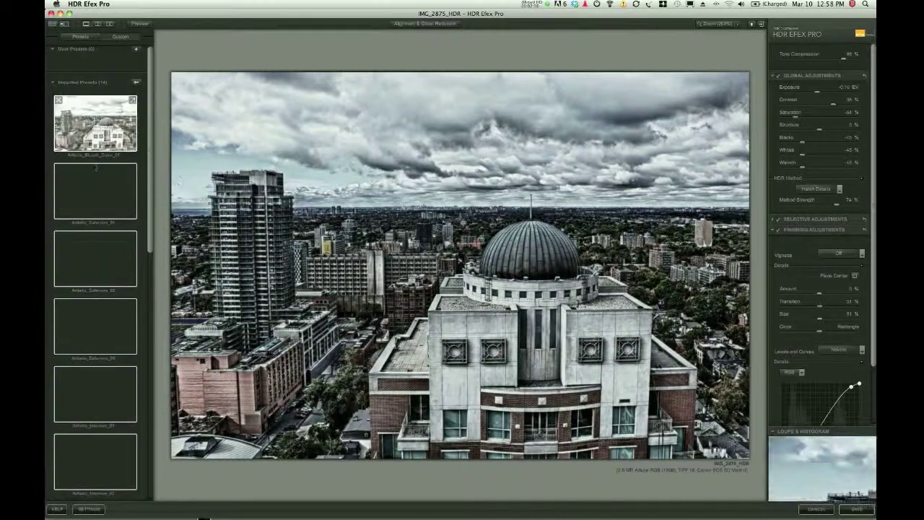
left_click(96, 174)
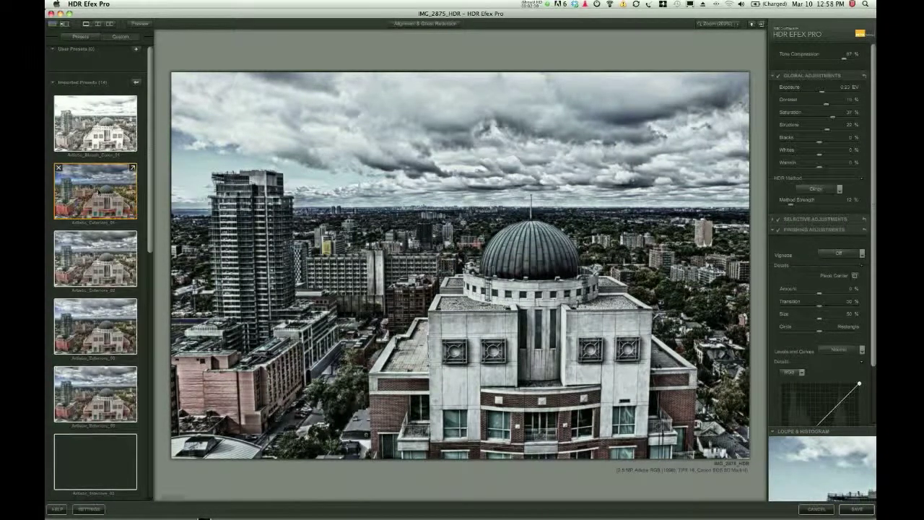
Apply the 02 Realistic (Balanced) preset and hide the presets panel to enlarge the preview.
left_click(80, 36)
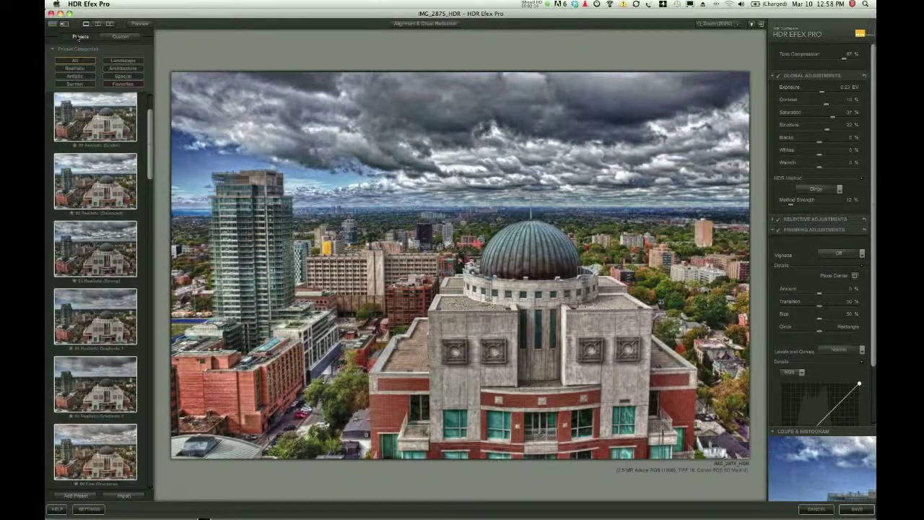
left_click(96, 190)
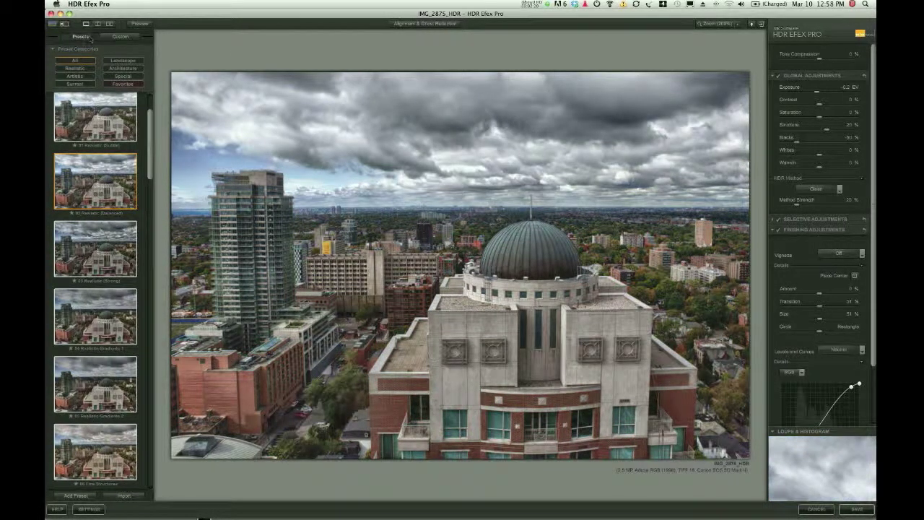
left_click(53, 24)
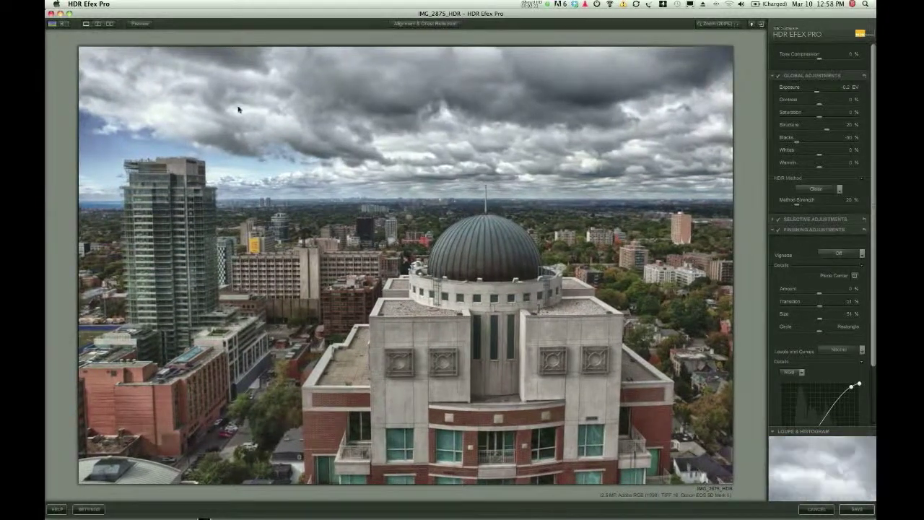
left_click(141, 24)
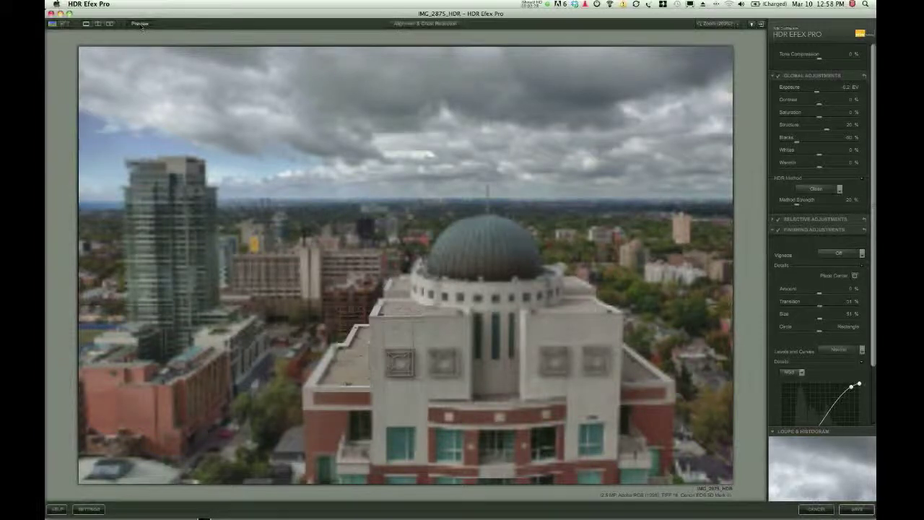
left_click(141, 24)
left_click(141, 25)
left_click(141, 25)
left_click(140, 25)
left_click(140, 25)
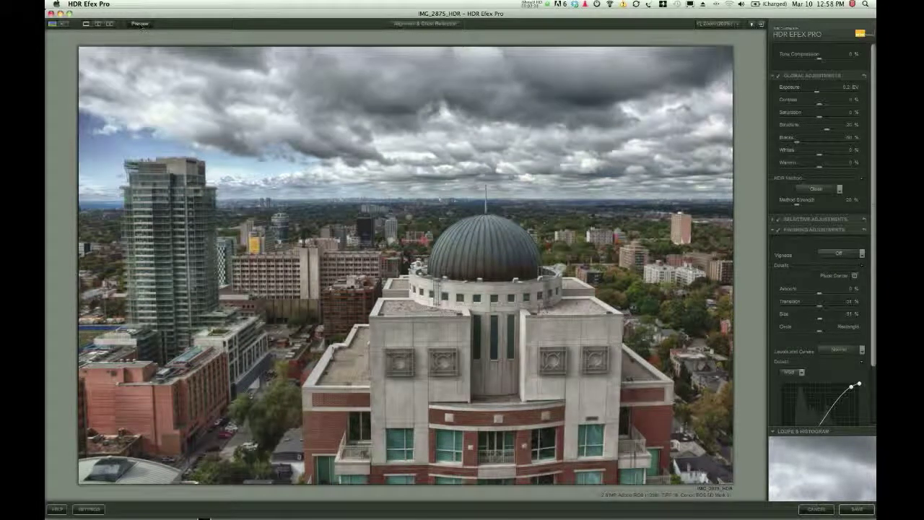
left_click(140, 24)
left_click(141, 25)
left_click(141, 25)
left_click(141, 25)
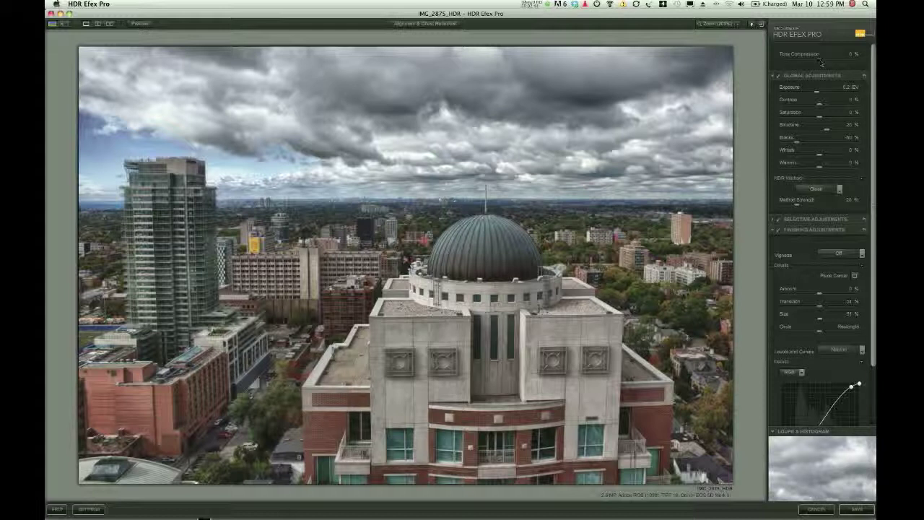
Test Tone Compression from -100% to 100%, settling at 18%.
left_click_drag(820, 62, 873, 65)
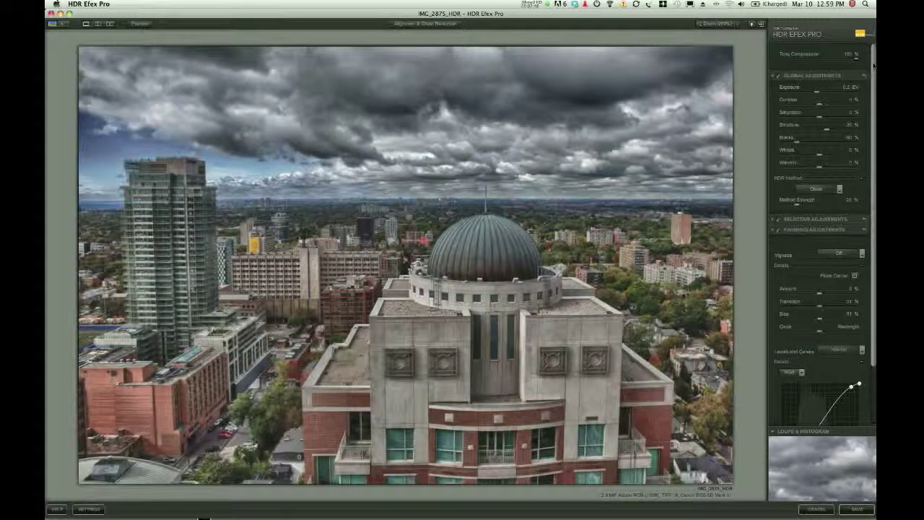
scroll(873, 66, "down", 1)
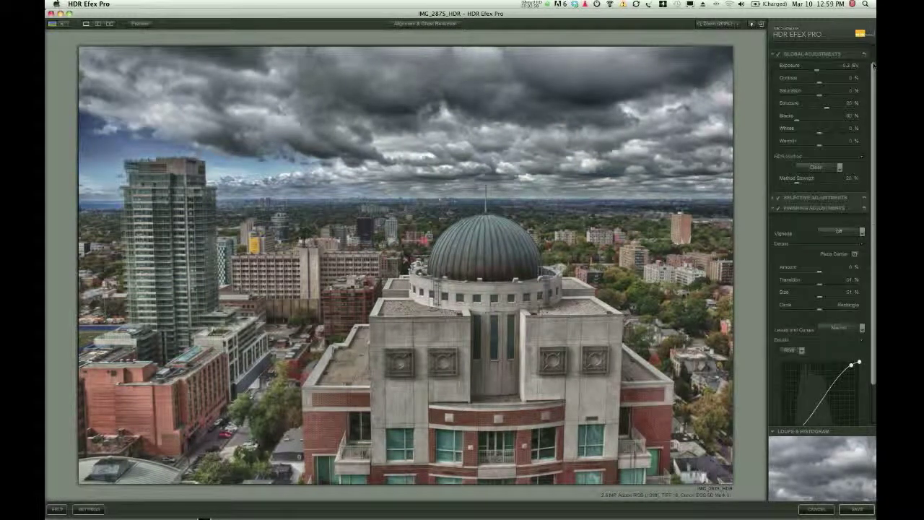
scroll(844, 58, "up", 1)
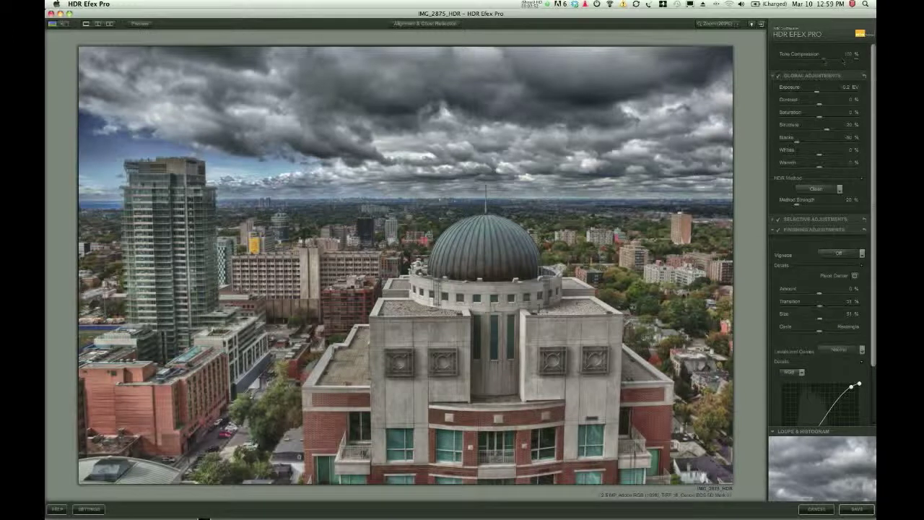
left_click_drag(844, 60, 823, 59)
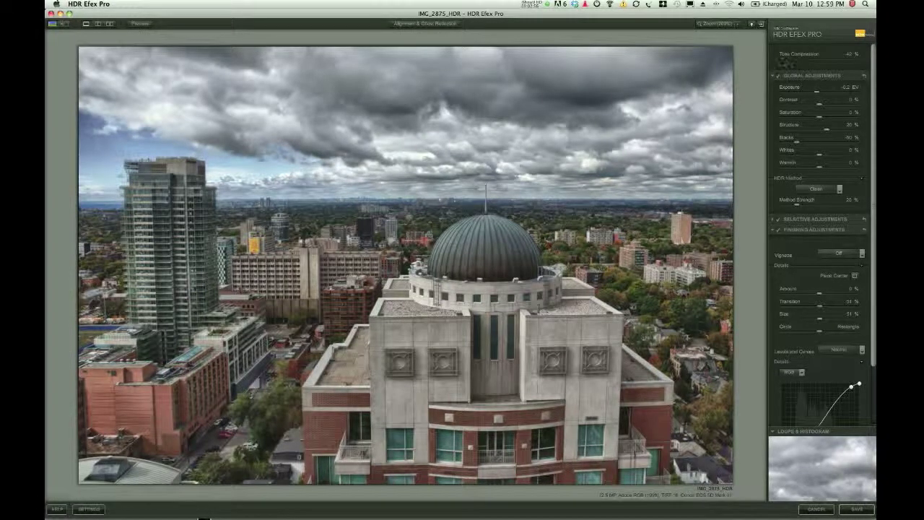
left_click_drag(787, 64, 782, 62)
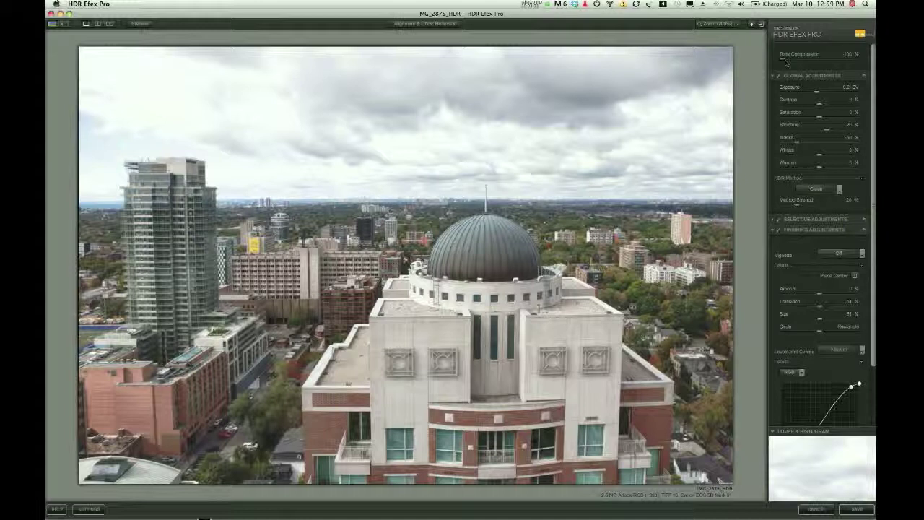
left_click_drag(786, 63, 826, 62)
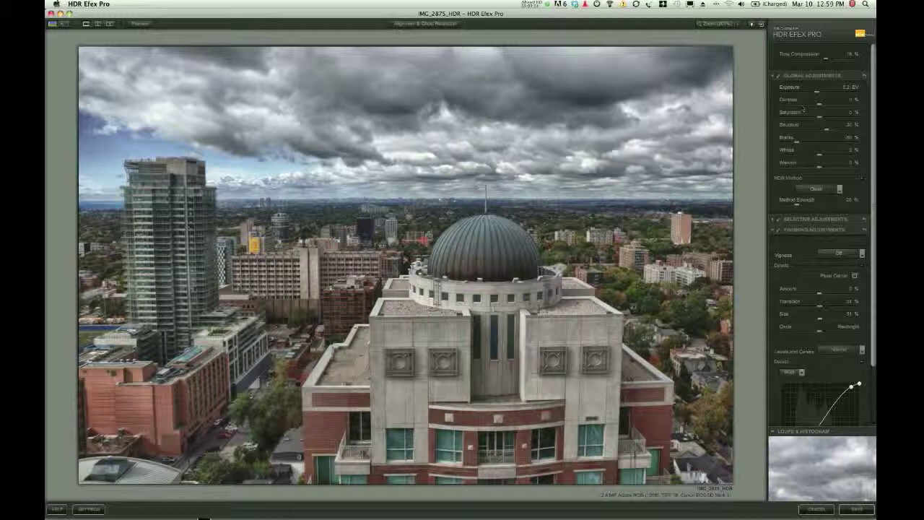
Lower Structure to about 13% and set Exposure to about +0.3 EV.
left_click_drag(826, 129, 823, 132)
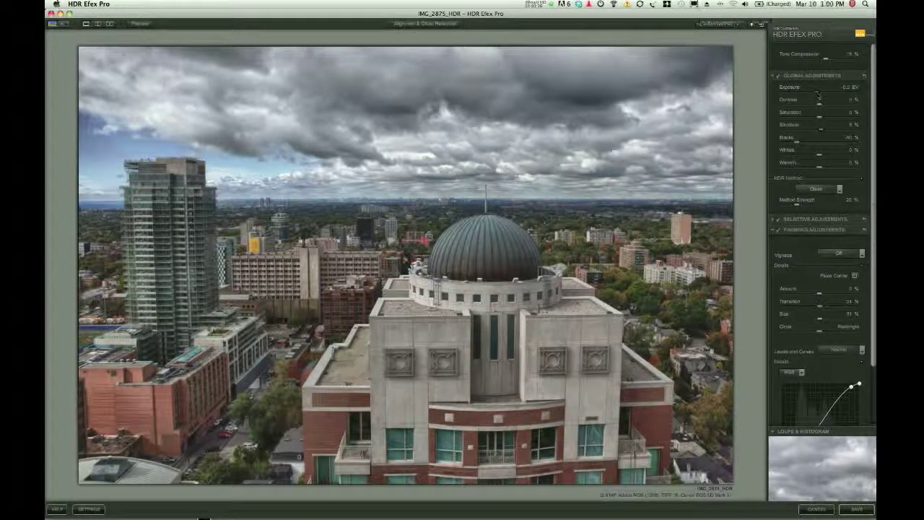
left_click_drag(817, 94, 818, 95)
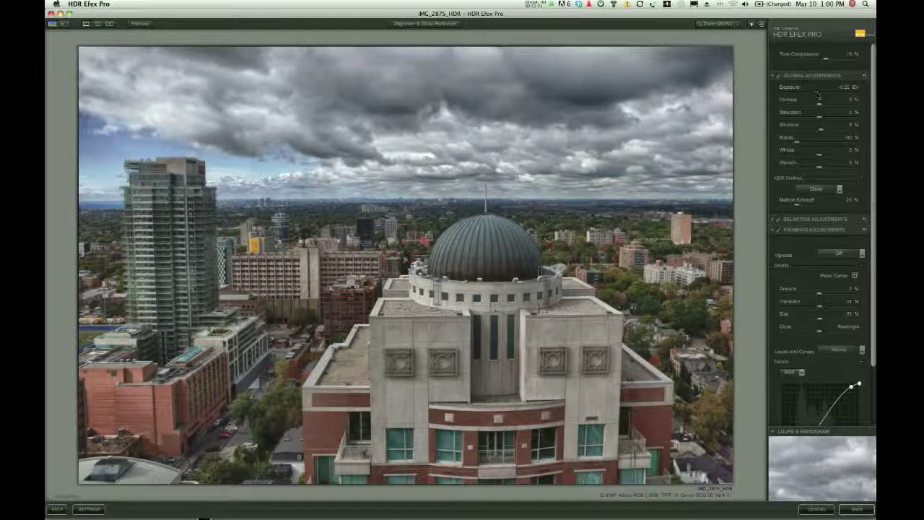
left_click_drag(817, 94, 818, 95)
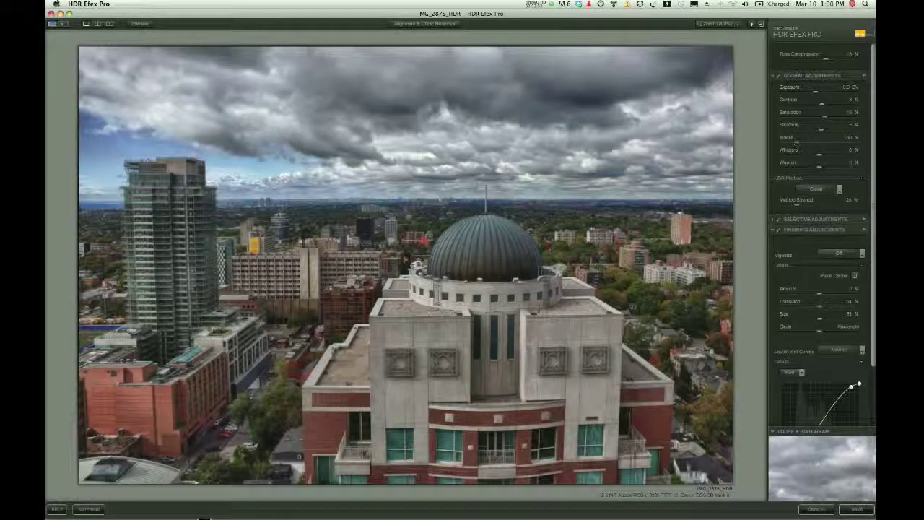
Try the Bright Soft and Bright Textured HDR methods at various method strengths.
left_click(816, 189)
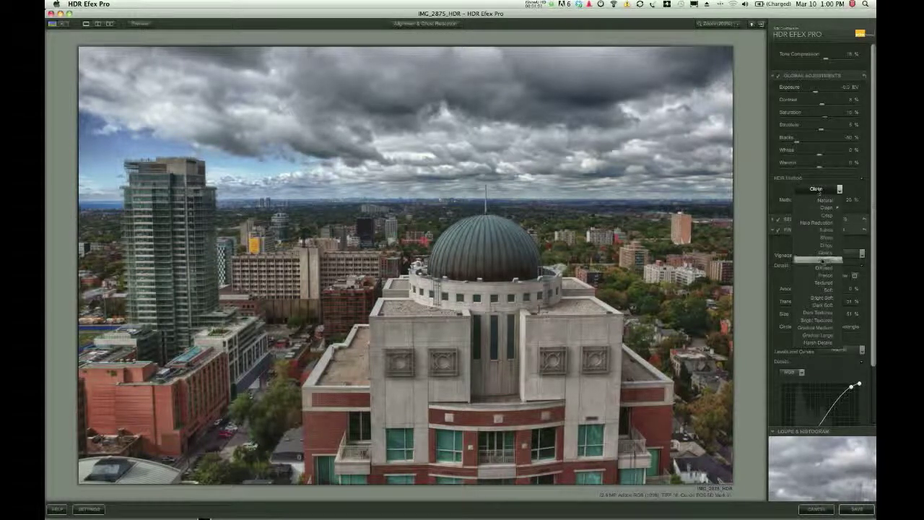
left_click(823, 261)
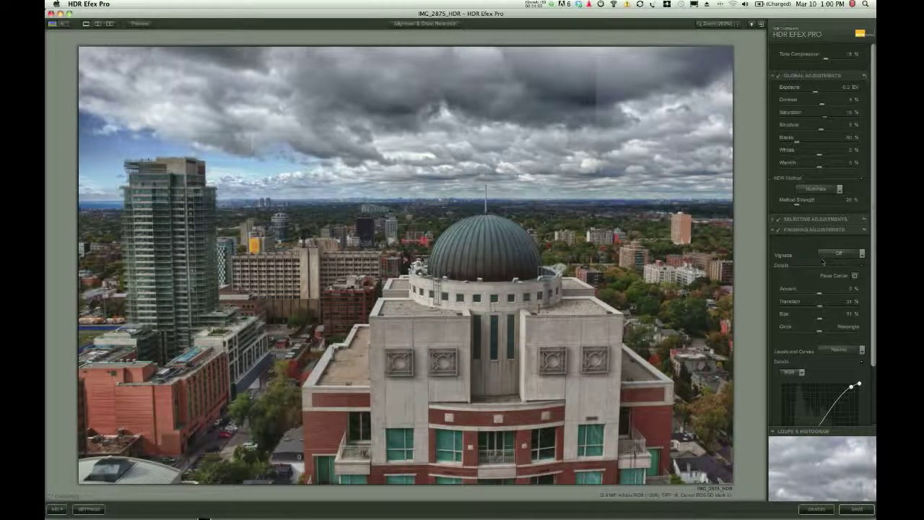
left_click(839, 189)
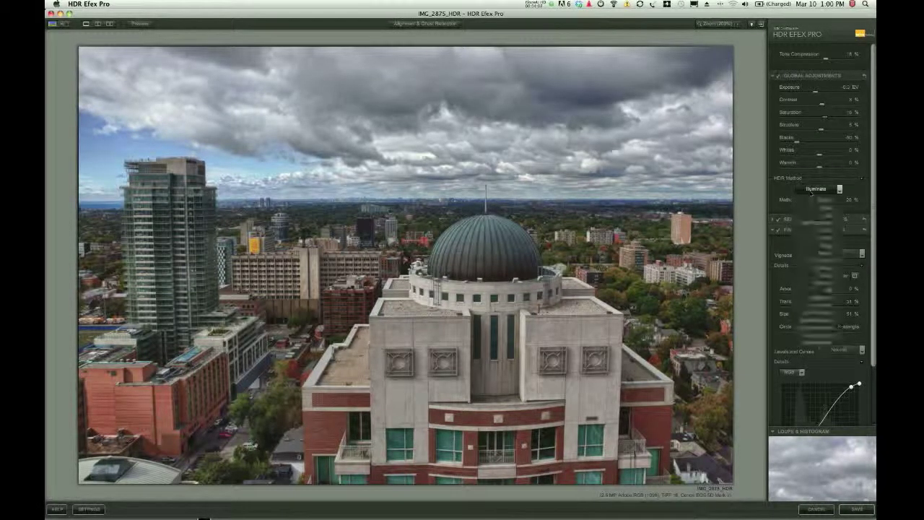
left_click(821, 298)
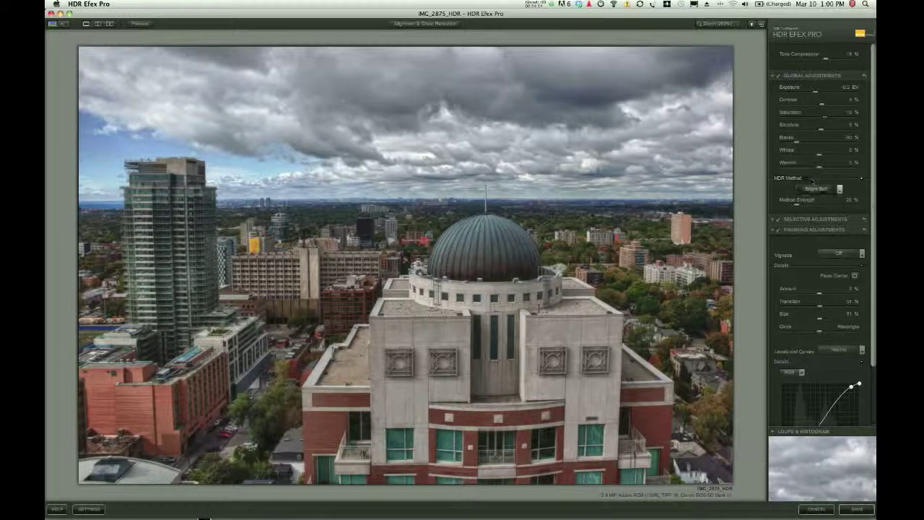
left_click(816, 188)
left_click(815, 320)
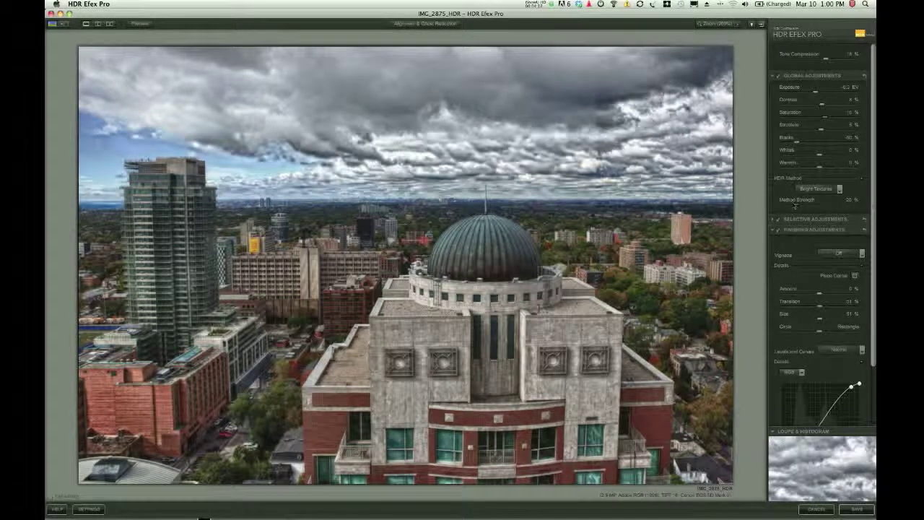
left_click_drag(795, 205, 846, 208)
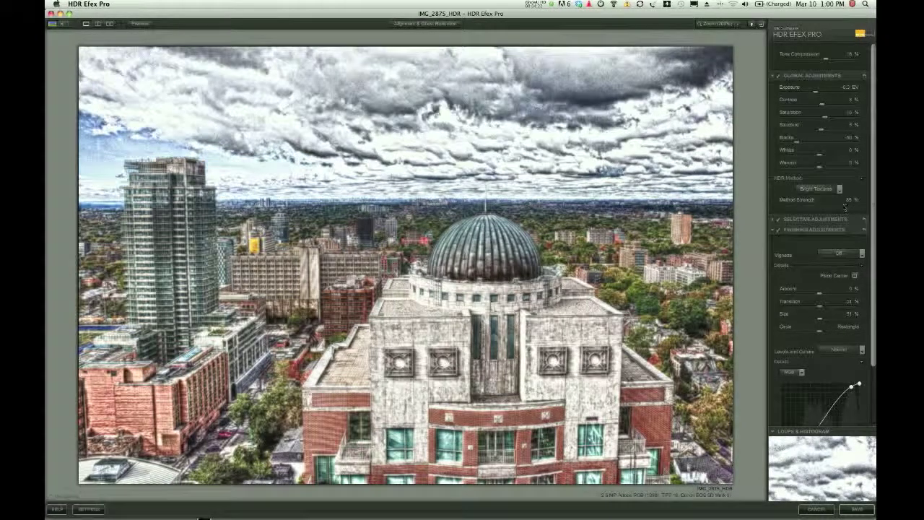
left_click_drag(844, 207, 779, 207)
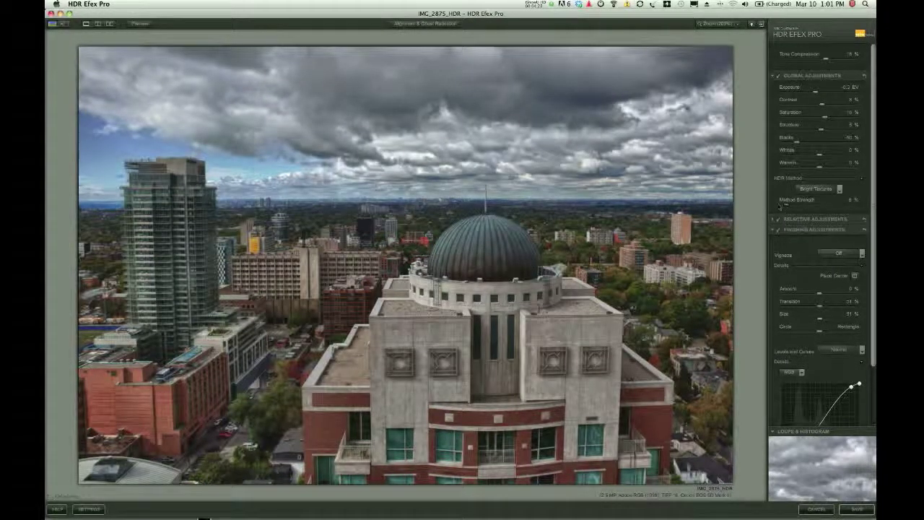
Apply the Sharp HDR method at about 35% strength and collapse global adjustments.
left_click(816, 189)
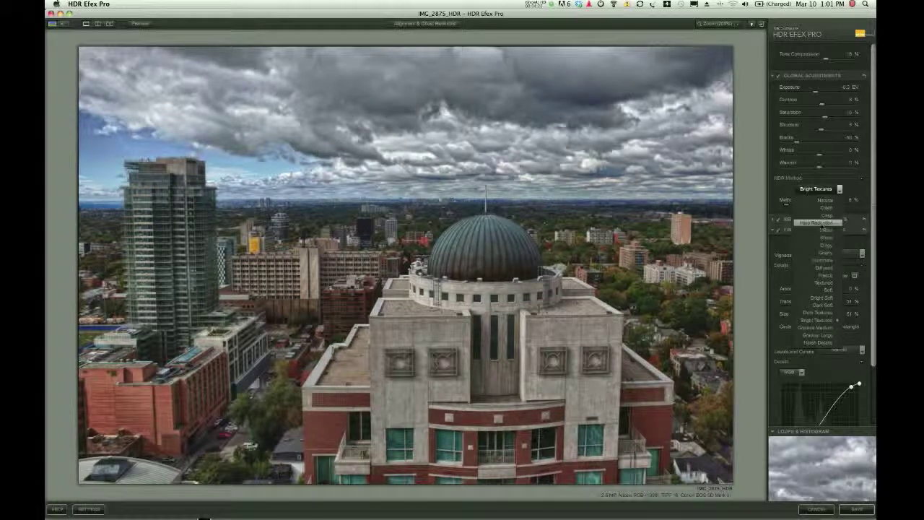
left_click(819, 238)
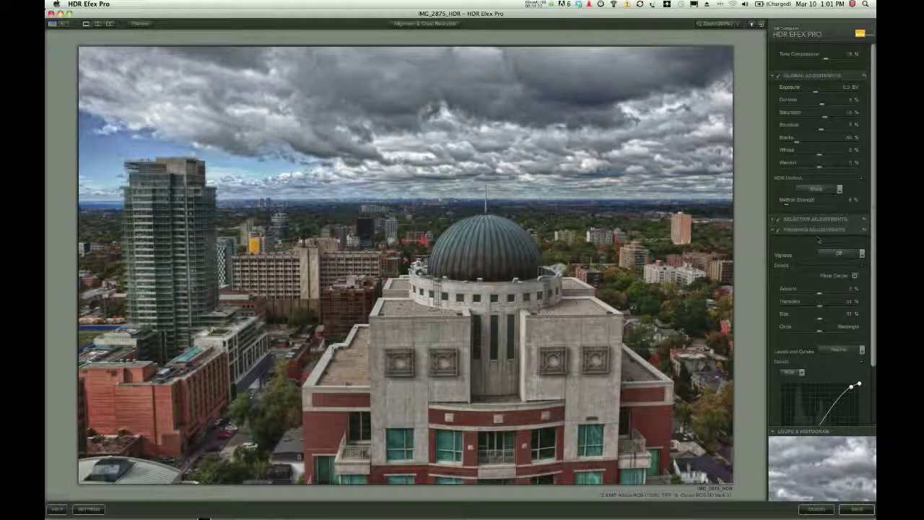
left_click_drag(785, 206, 802, 207)
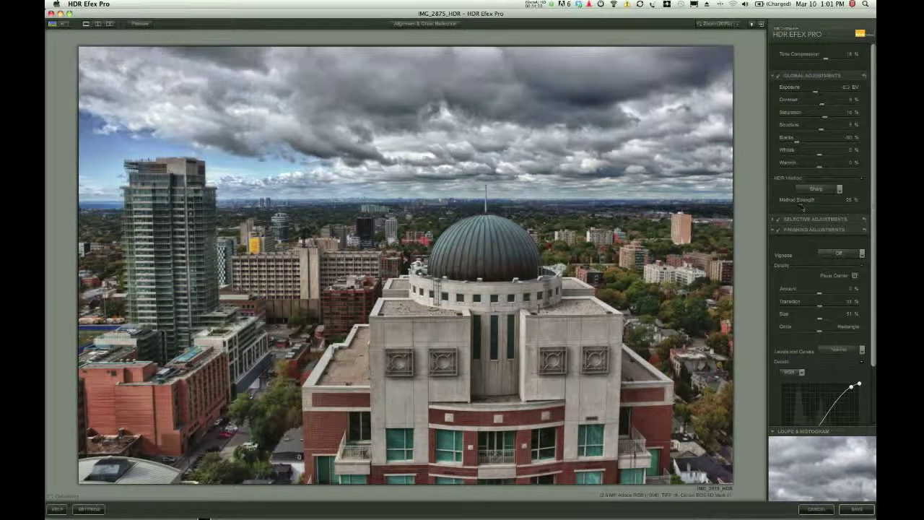
left_click(772, 75)
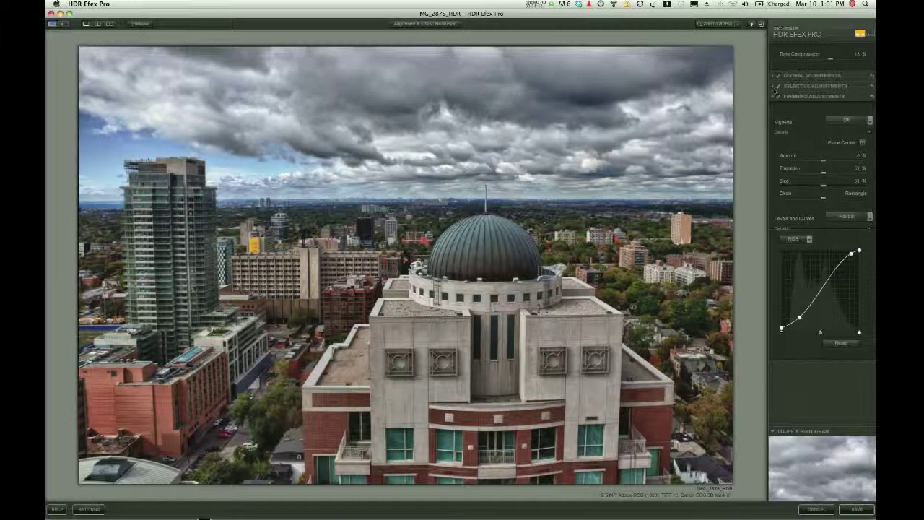
Place a control point on the building's facade, adjust whites and raise its Structure to 28%.
left_click(773, 86)
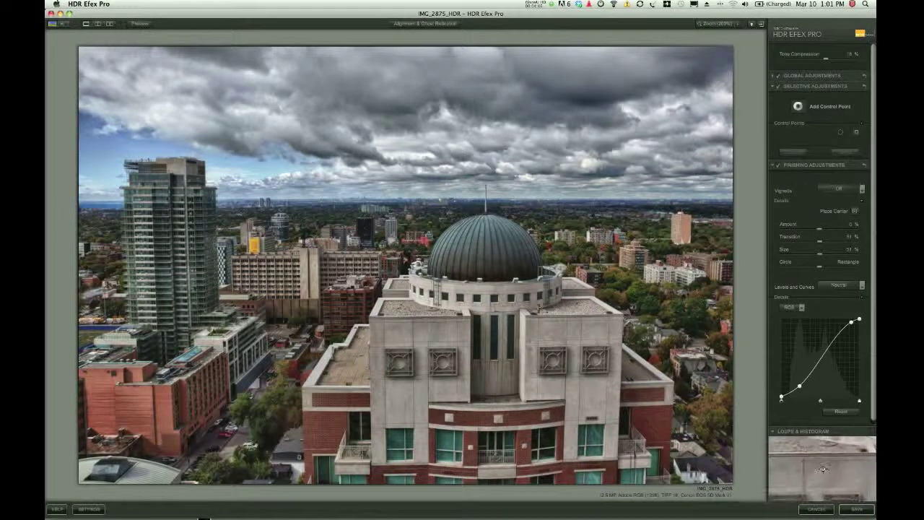
left_click(420, 336)
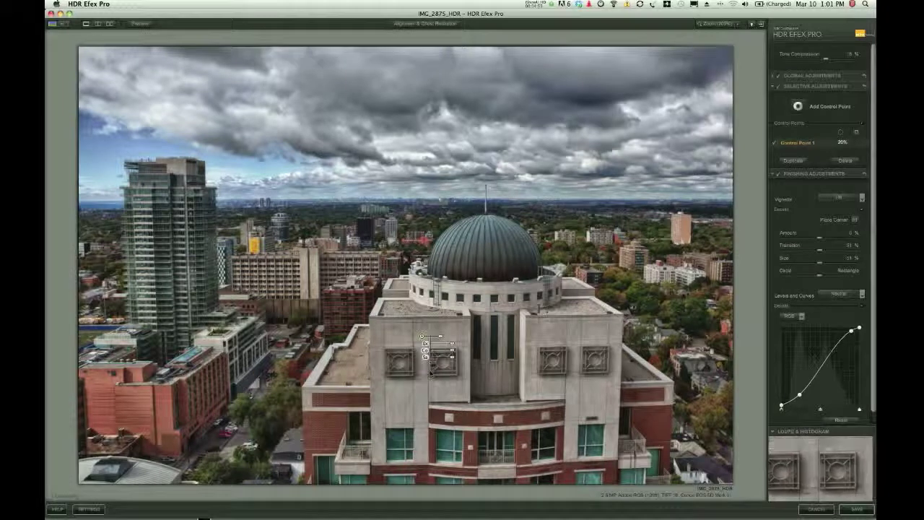
left_click(425, 358)
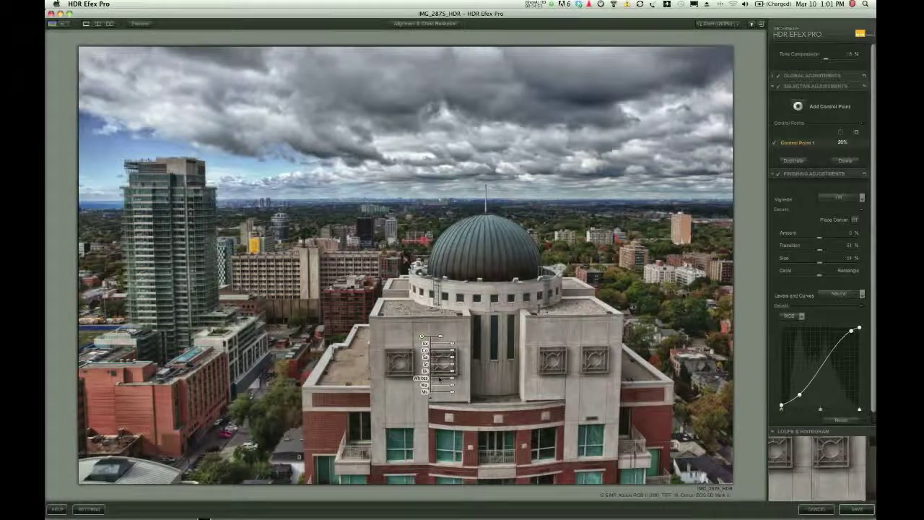
left_click_drag(451, 378, 454, 381)
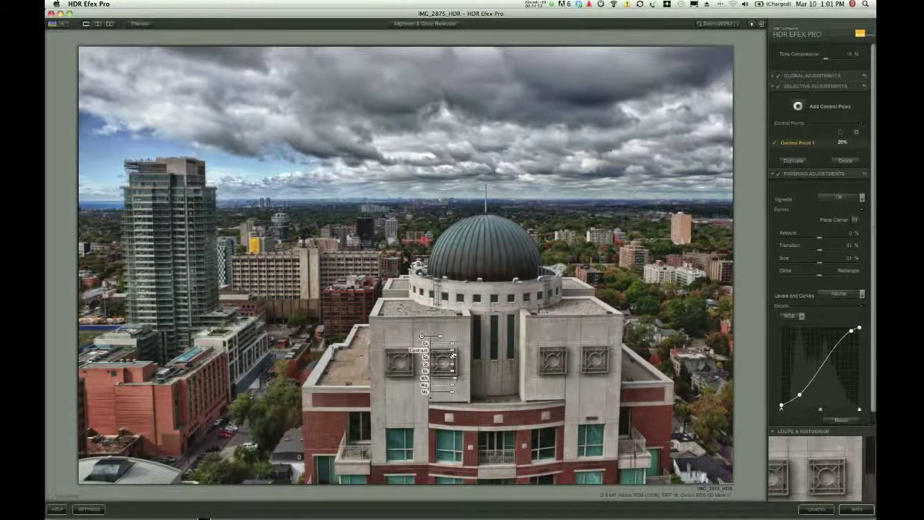
left_click_drag(453, 364, 457, 367)
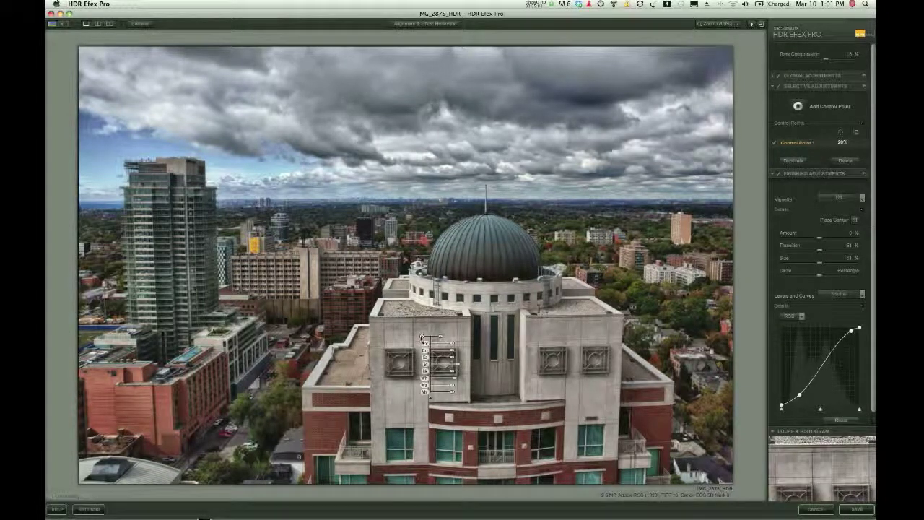
Compare the edit with the original, then copy the control point onto another facade spot.
left_click(133, 25)
left_click(134, 25)
left_click(133, 25)
left_click(134, 25)
left_click(134, 25)
left_click(134, 25)
left_click(133, 25)
left_click(134, 25)
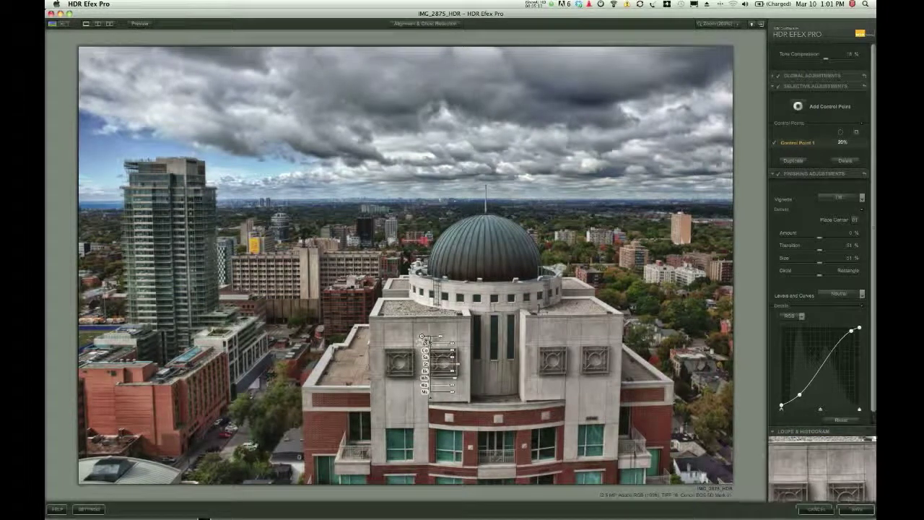
left_click_drag(421, 336, 483, 290)
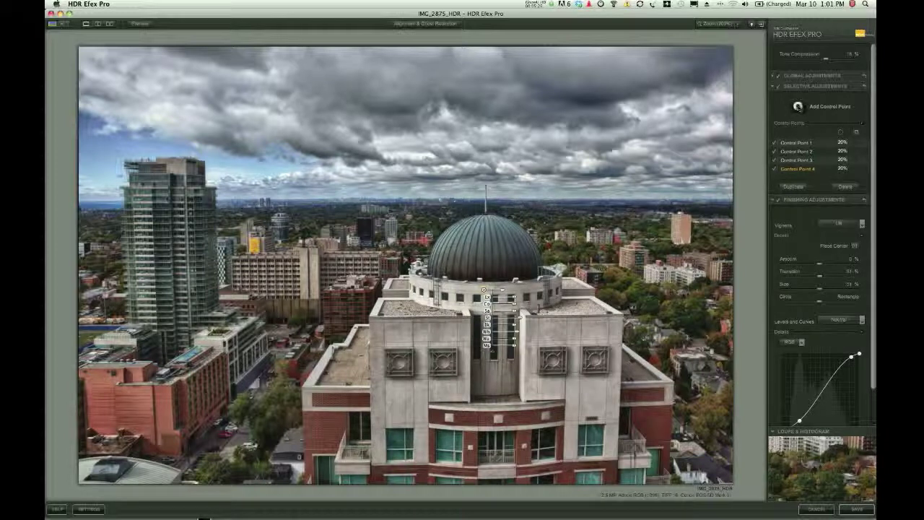
Place a new control point in the clouds and darken the sky around it.
left_click(798, 106)
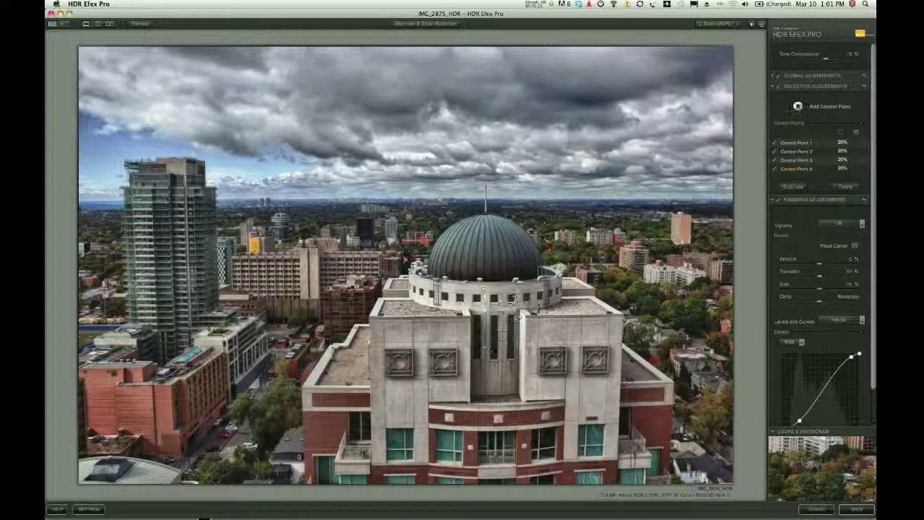
left_click(358, 90)
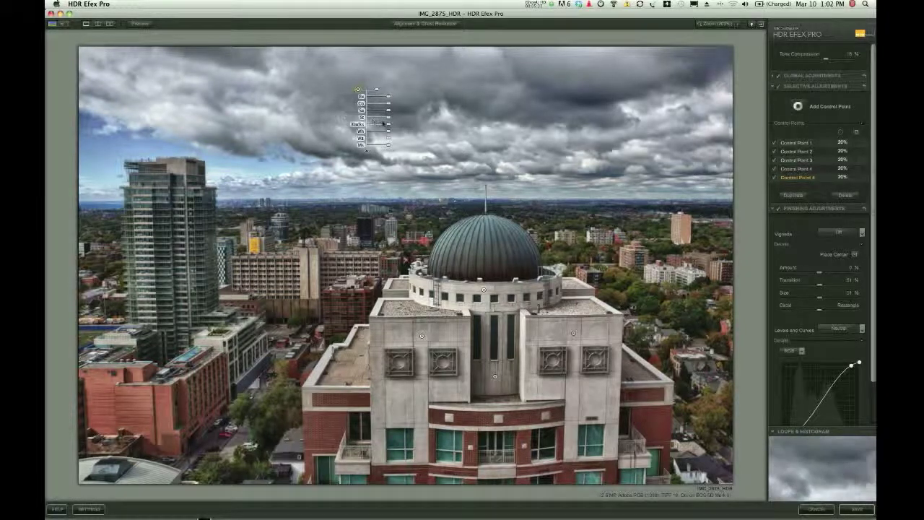
left_click_drag(387, 117, 373, 117)
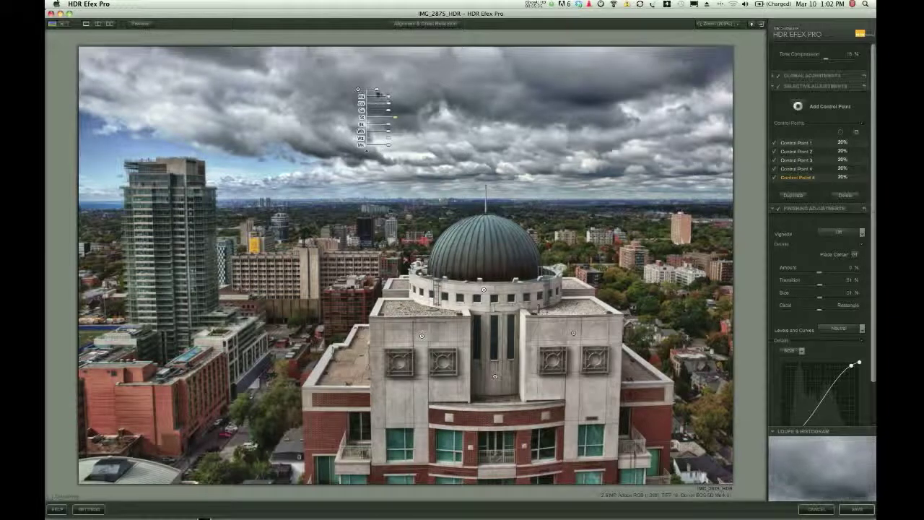
mouse_move(388, 98)
left_mouse_down()
mouse_move(376, 92)
mouse_move(389, 94)
left_mouse_up()
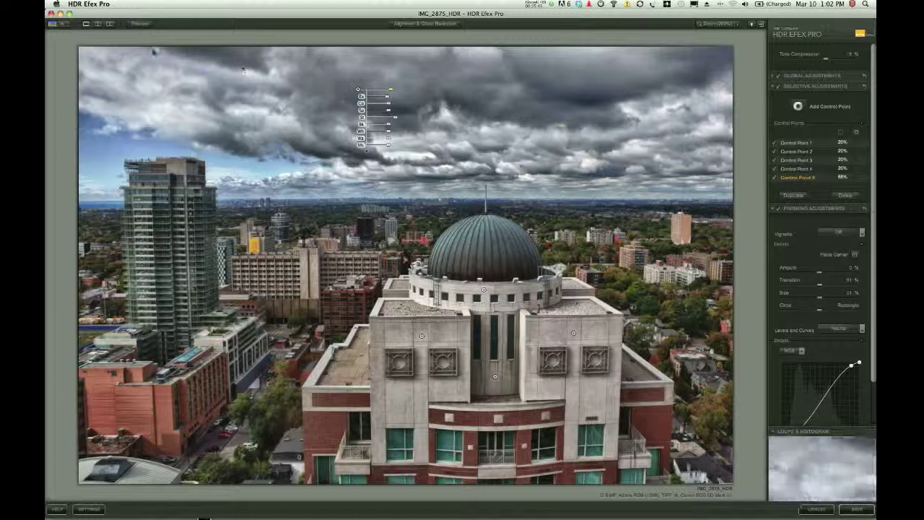
Compare the sky edit against the original, then collapse the Selective Adjustments section.
left_click(141, 24)
left_click(141, 25)
left_click(142, 24)
left_click(141, 25)
left_click(140, 25)
left_click(140, 25)
left_click(141, 24)
left_click(141, 24)
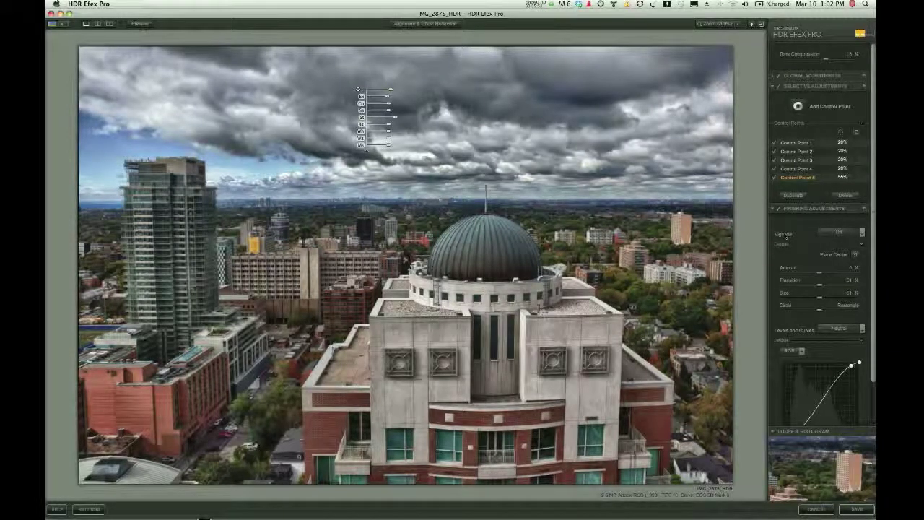
left_click(836, 87)
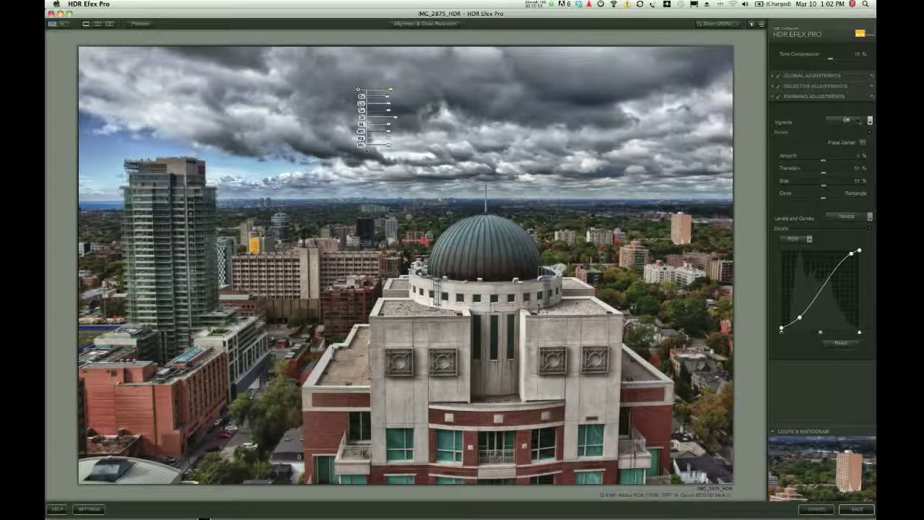
Leave the vignette Off and save the finished HDR image back to Lightroom.
left_click(847, 120)
left_click(809, 121)
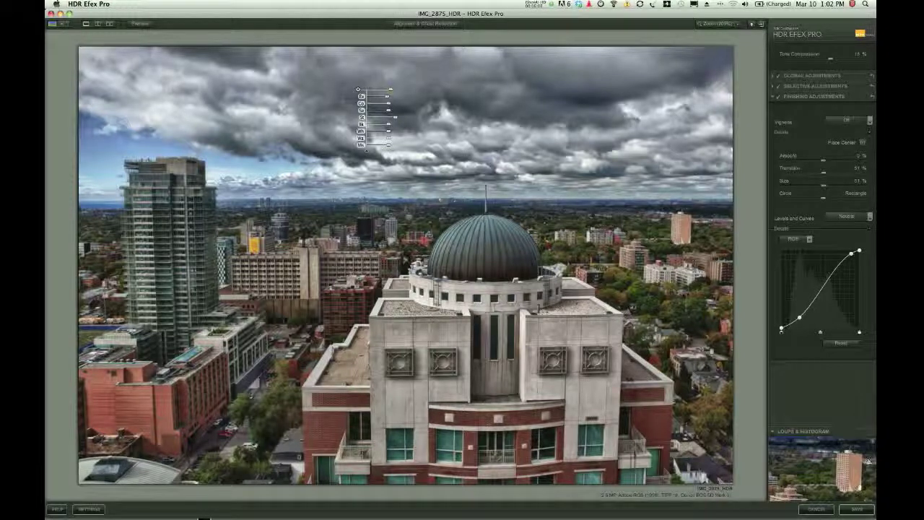
left_click(857, 509)
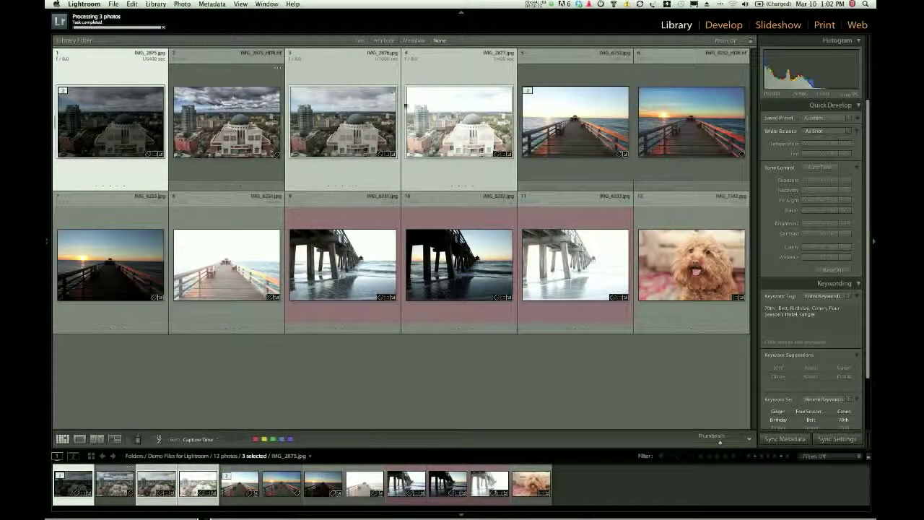
Show IMG_2875_HDR.tif full-size in Loupe view.
key("e")
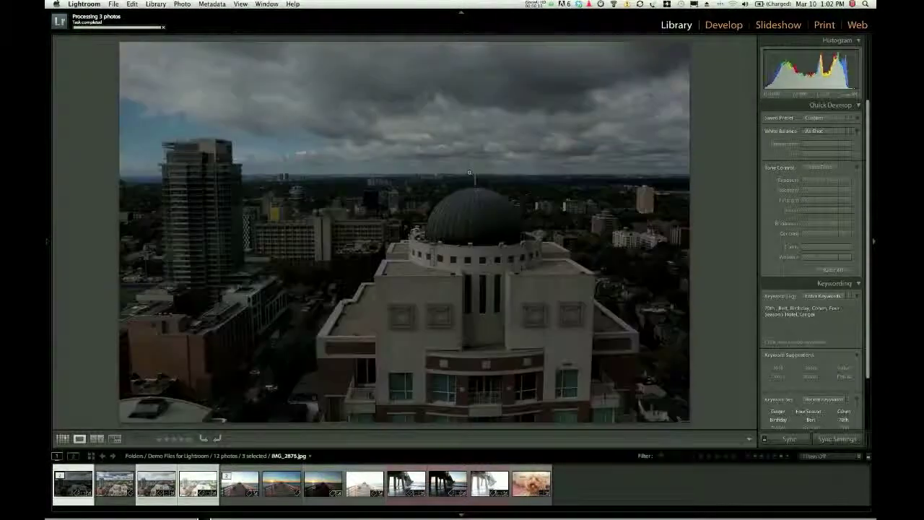
key("Right")
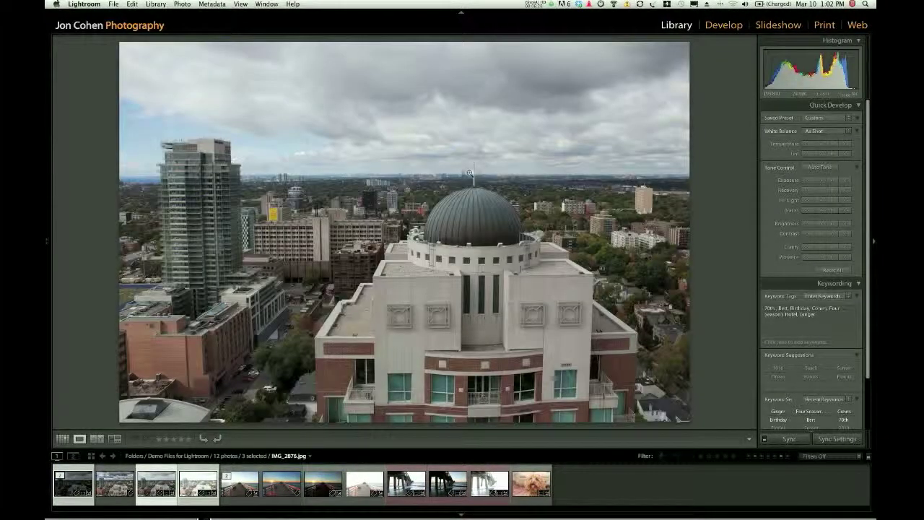
left_click(115, 484)
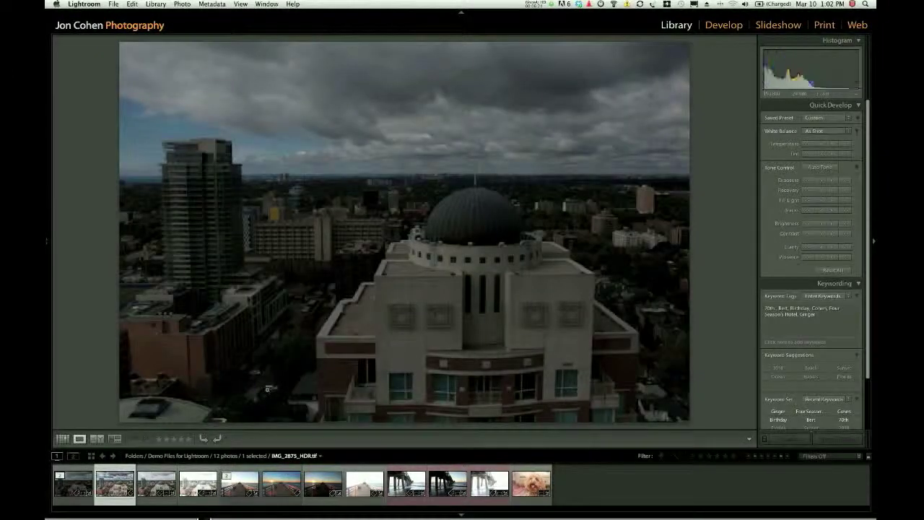
Flip between the HDR result and the original exposures, ending on the HDR version.
key("Left")
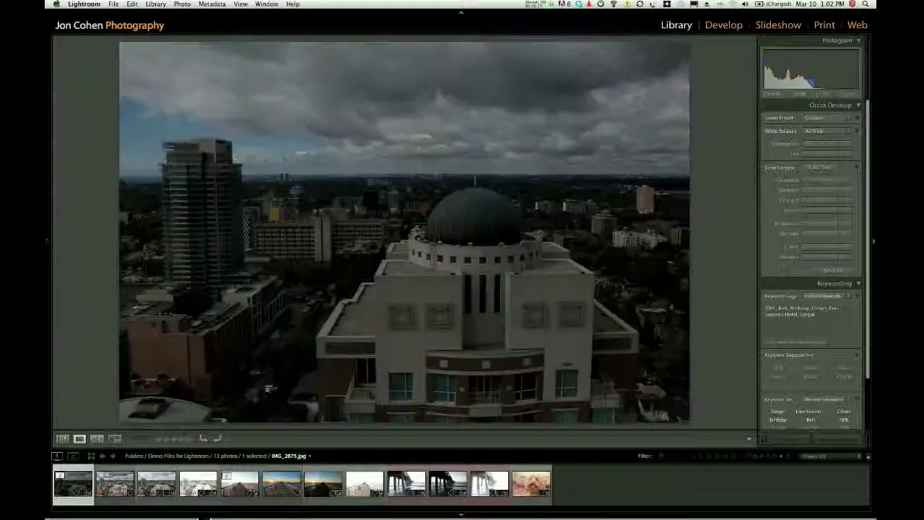
key("Right")
key("Right")
key("Left")
key("Right")
key("Left")
key("Right")
key("Left")
key("Right")
key("Left")
key("Right")
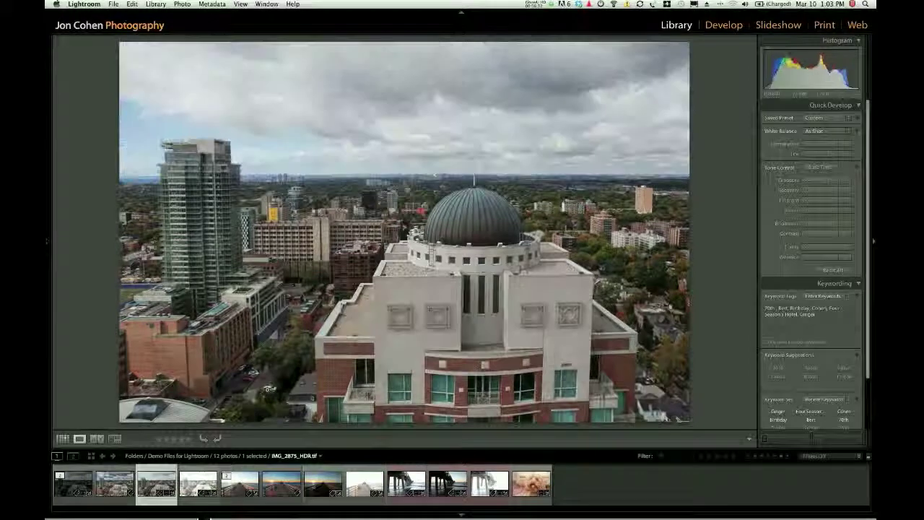
key("Left")
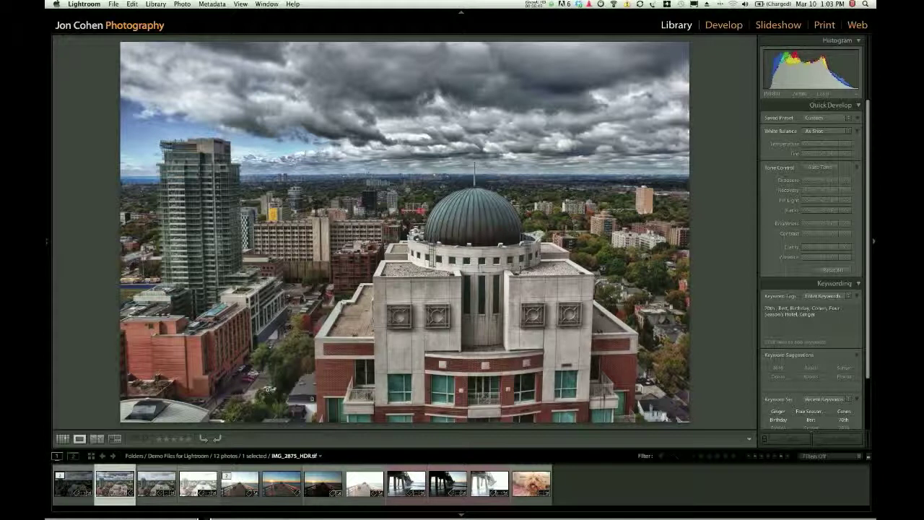
left_click(533, 5)
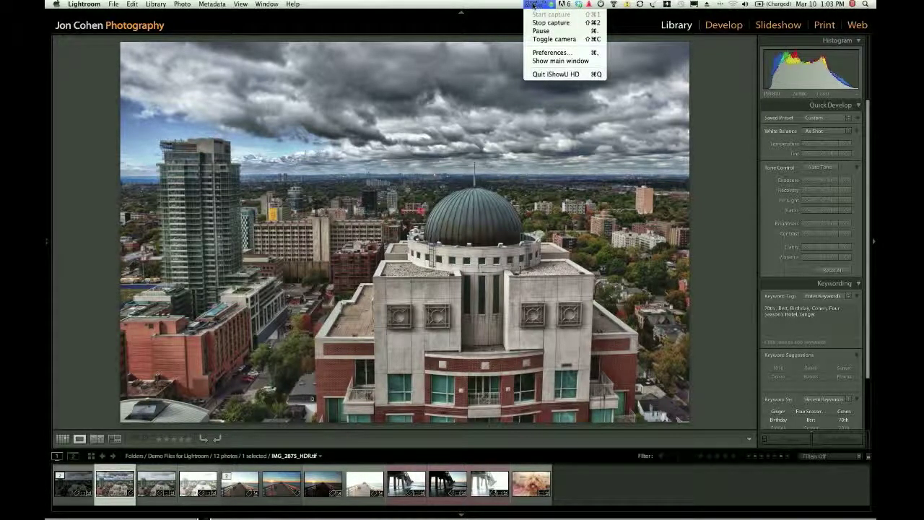